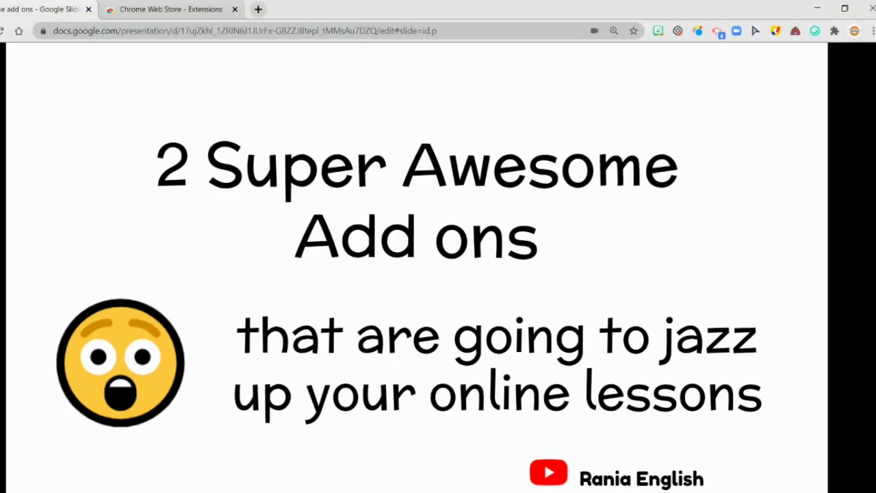
Advance the presentation from the title slide to the Emojis slide.
{"action": "left_click", "coordinate": [683, 287]}
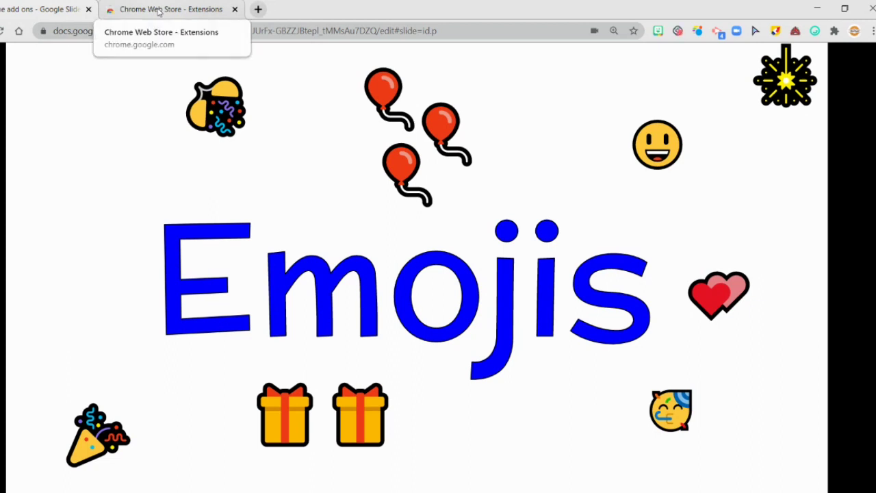
Search the Chrome Web Store for 'emoji keyboard' and browse the results, including JoyPixels.
{"action": "left_click", "coordinate": [159, 12]}
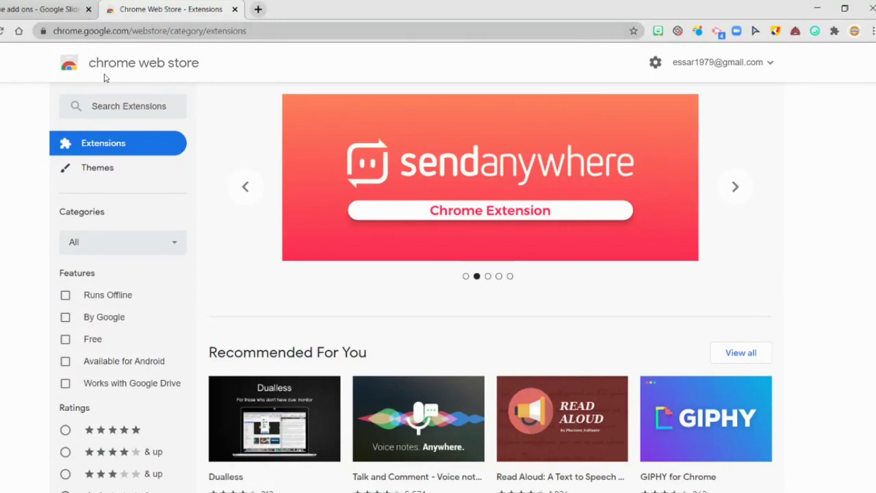
{"action": "left_click", "coordinate": [108, 108]}
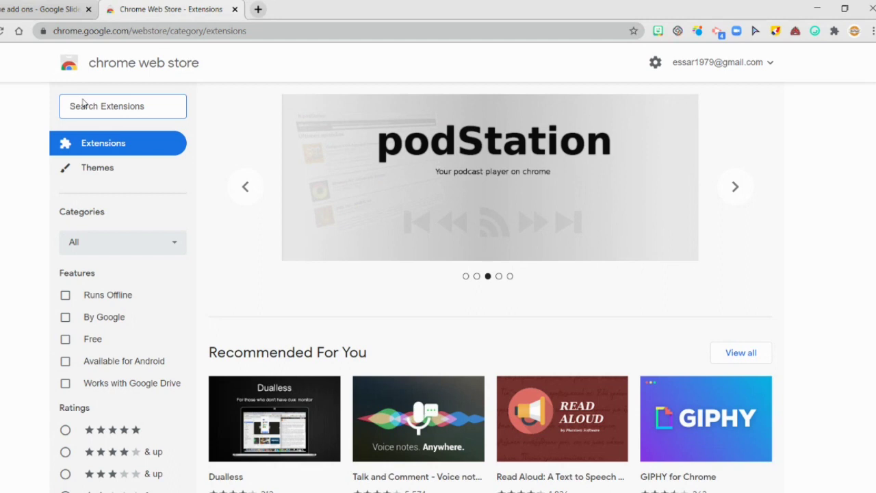
{"action": "type", "text": "e"}
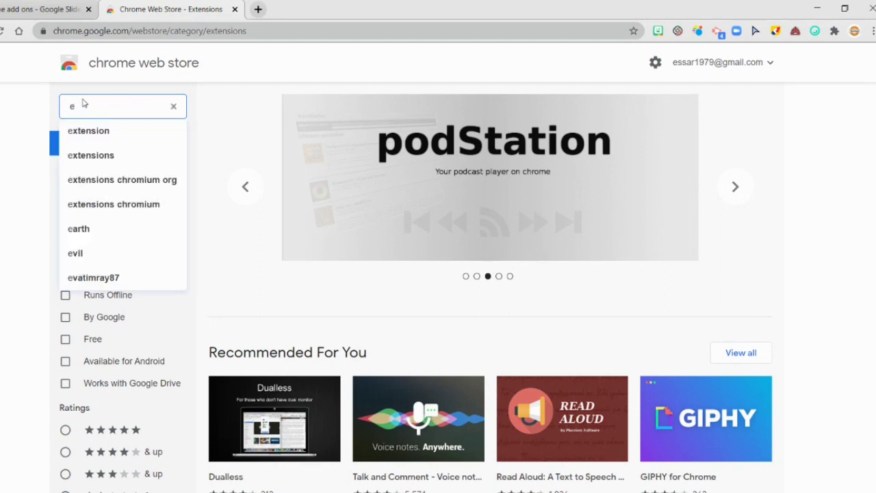
{"action": "type", "text": "moj"}
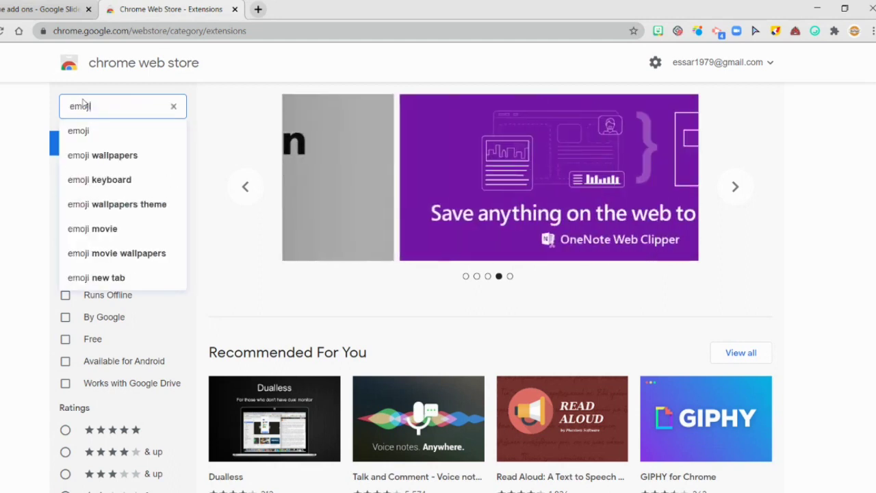
{"action": "type", "text": "i key"}
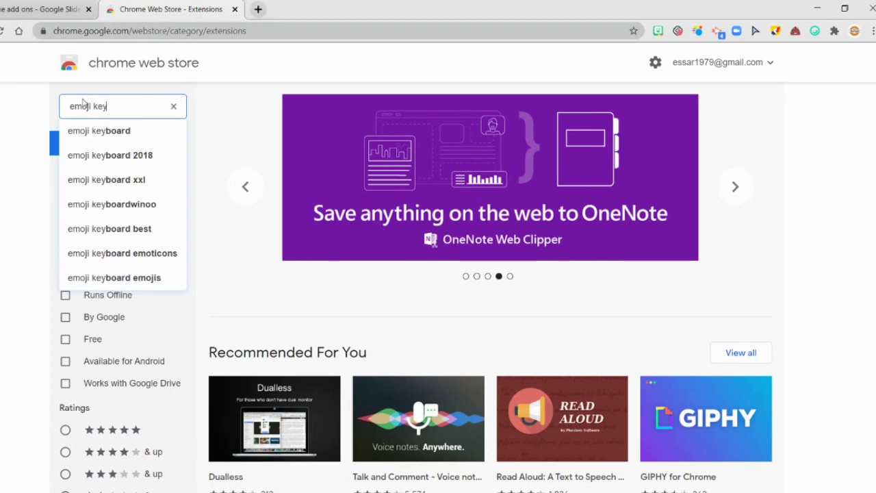
{"action": "type", "text": "board"}
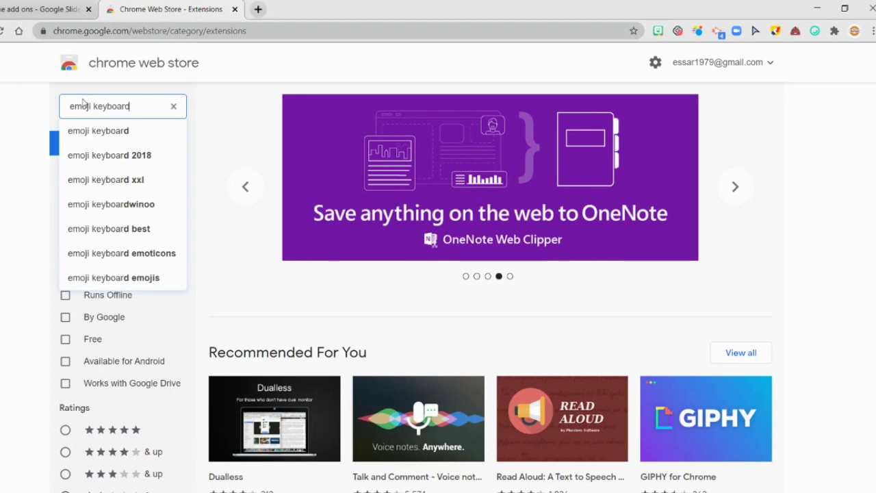
{"action": "key", "text": "Return"}
{"action": "scroll", "coordinate": [336, 322], "scroll_direction": "down", "scroll_amount": 1}
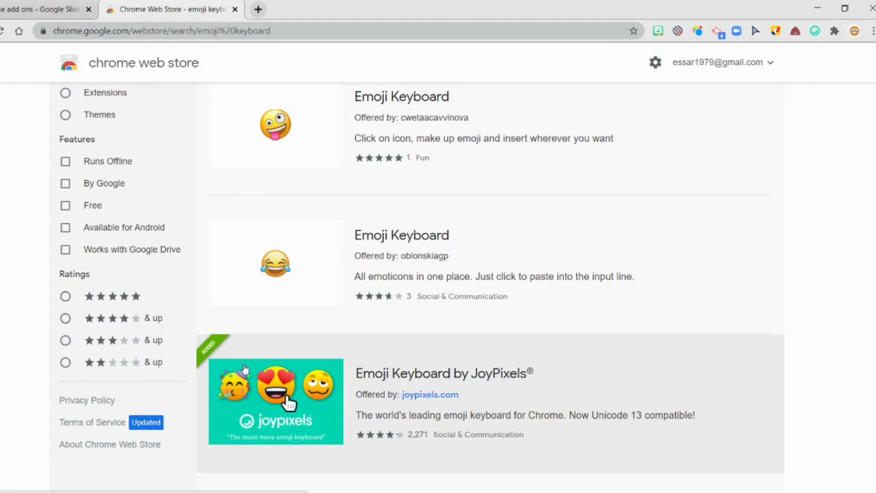
Open the Emoji Keyboard by JoyPixels extension so its picker appears beside the slide.
{"action": "left_click", "coordinate": [288, 403]}
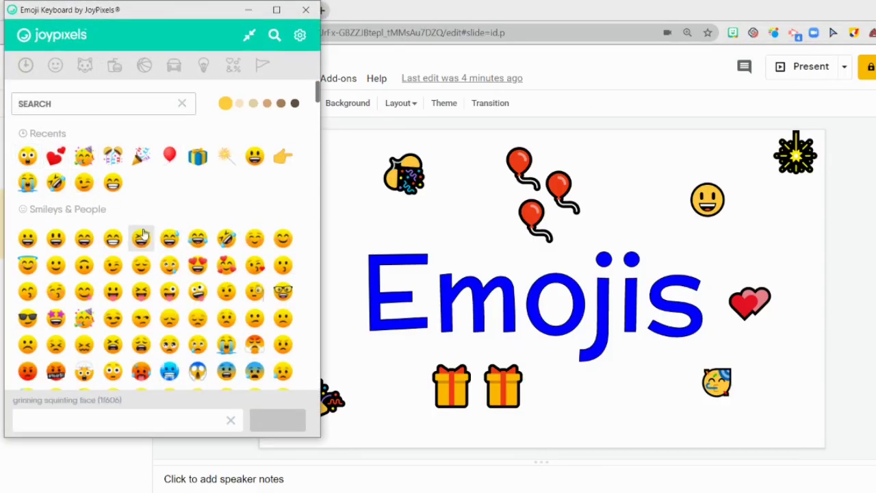
Scroll through the JoyPixels categories down to flags, then back up to Recents and Smileys & People.
{"action": "scroll", "coordinate": [137, 260], "scroll_direction": "down", "scroll_amount": 1}
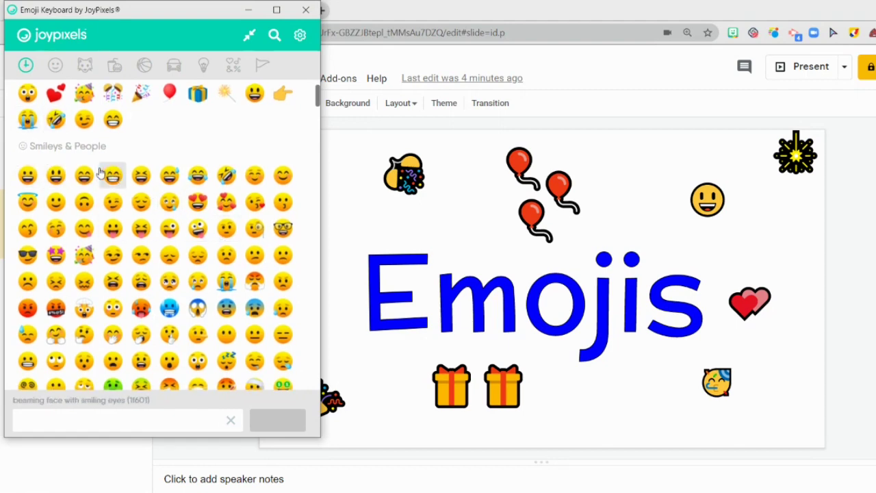
{"action": "scroll", "coordinate": [84, 229], "scroll_direction": "down", "scroll_amount": 3}
{"action": "scroll", "coordinate": [87, 231], "scroll_direction": "down", "scroll_amount": 3}
{"action": "scroll", "coordinate": [88, 231], "scroll_direction": "down", "scroll_amount": 3}
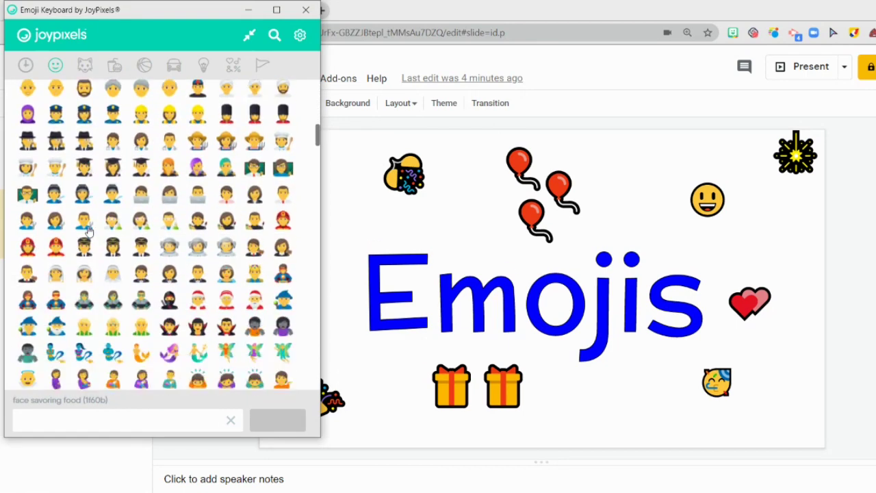
{"action": "scroll", "coordinate": [87, 231], "scroll_direction": "down", "scroll_amount": 3}
{"action": "scroll", "coordinate": [87, 231], "scroll_direction": "down", "scroll_amount": 3}
{"action": "scroll", "coordinate": [87, 231], "scroll_direction": "down", "scroll_amount": 3}
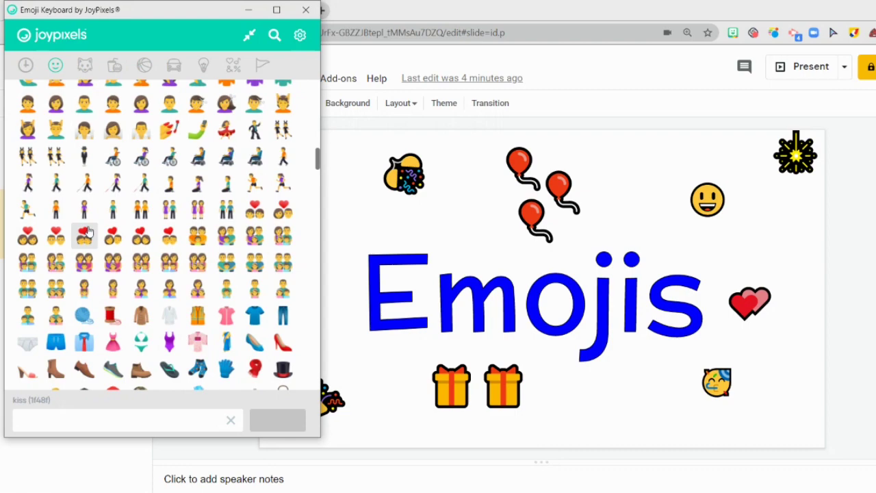
{"action": "scroll", "coordinate": [88, 231], "scroll_direction": "down", "scroll_amount": 3}
{"action": "scroll", "coordinate": [88, 230], "scroll_direction": "down", "scroll_amount": 3}
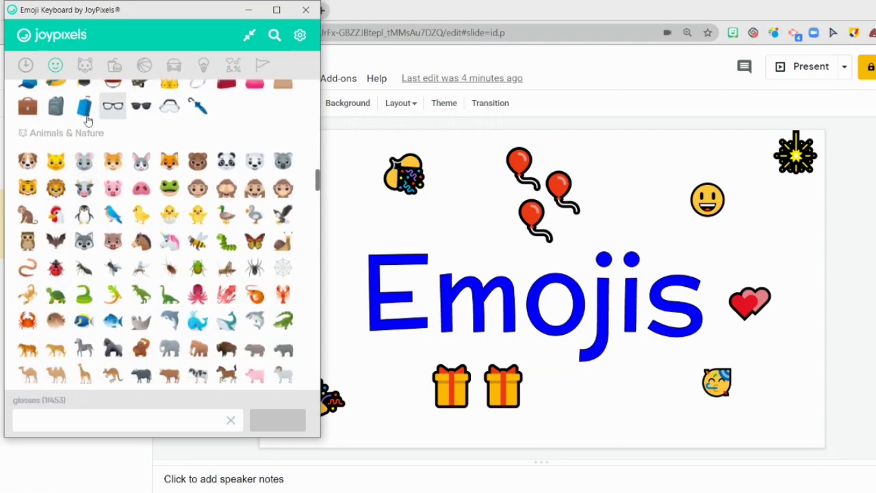
{"action": "scroll", "coordinate": [147, 220], "scroll_direction": "down", "scroll_amount": 3}
{"action": "scroll", "coordinate": [147, 220], "scroll_direction": "down", "scroll_amount": 3}
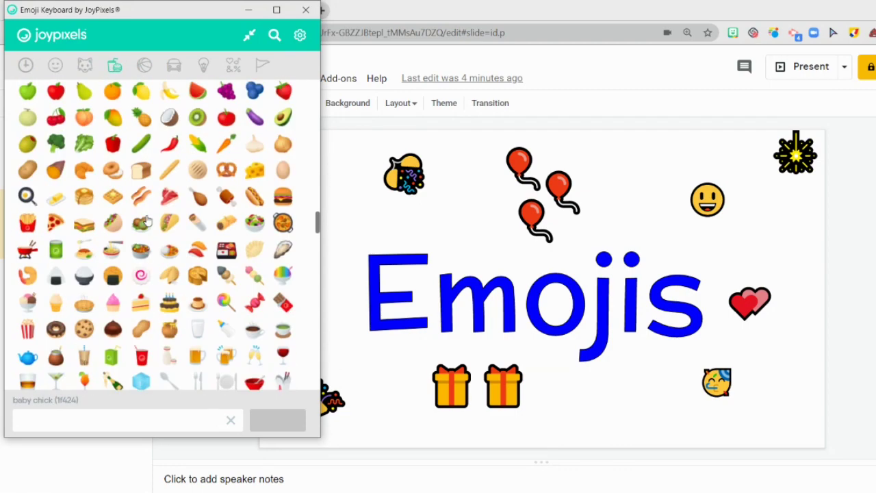
{"action": "scroll", "coordinate": [146, 220], "scroll_direction": "down", "scroll_amount": 3}
{"action": "scroll", "coordinate": [147, 220], "scroll_direction": "down", "scroll_amount": 3}
{"action": "scroll", "coordinate": [120, 217], "scroll_direction": "down", "scroll_amount": 5}
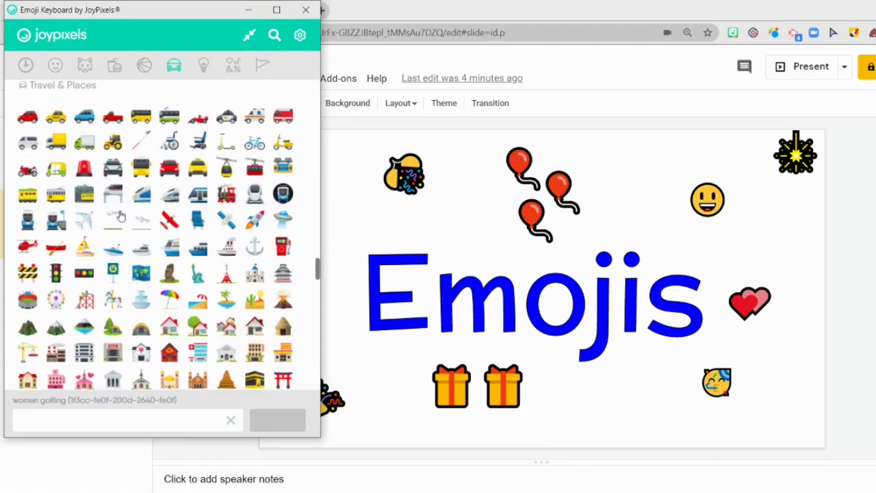
{"action": "scroll", "coordinate": [120, 216], "scroll_direction": "down", "scroll_amount": 5}
{"action": "scroll", "coordinate": [120, 216], "scroll_direction": "down", "scroll_amount": 3}
{"action": "scroll", "coordinate": [120, 216], "scroll_direction": "down", "scroll_amount": 3}
{"action": "scroll", "coordinate": [120, 216], "scroll_direction": "down", "scroll_amount": 3}
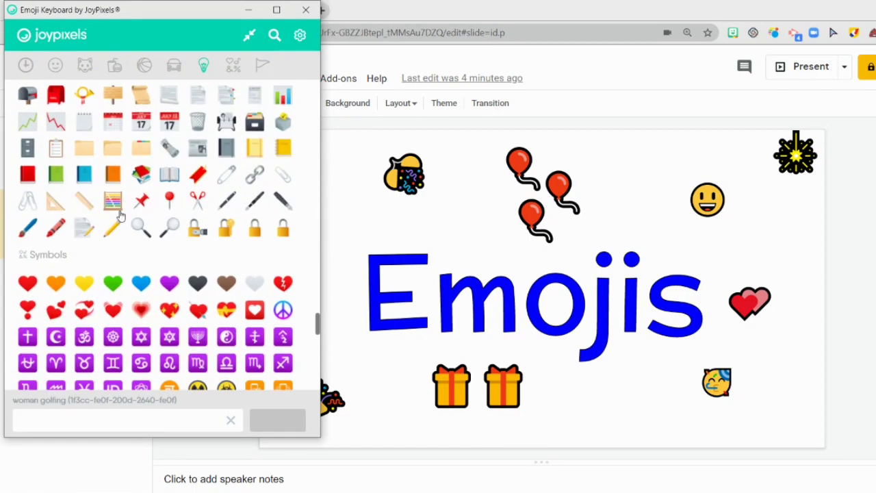
{"action": "scroll", "coordinate": [120, 216], "scroll_direction": "down", "scroll_amount": 3}
{"action": "scroll", "coordinate": [120, 216], "scroll_direction": "down", "scroll_amount": 3}
{"action": "scroll", "coordinate": [120, 216], "scroll_direction": "down", "scroll_amount": 3}
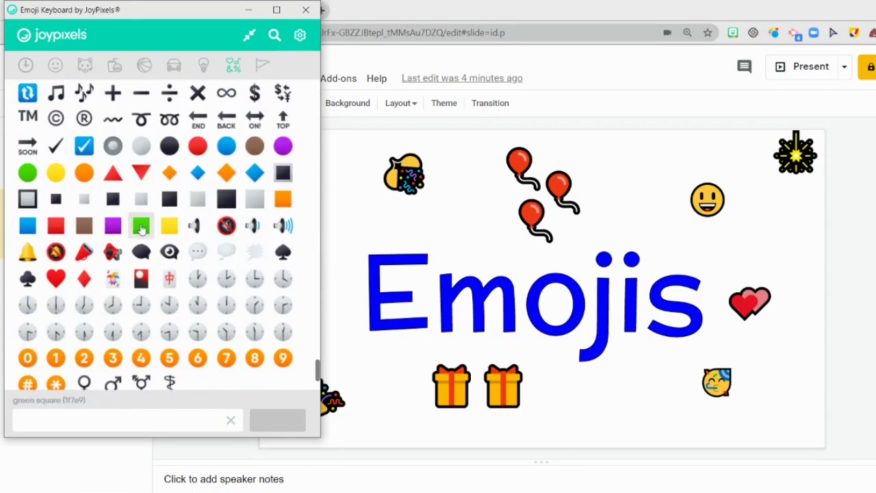
{"action": "scroll", "coordinate": [207, 258], "scroll_direction": "down", "scroll_amount": 5}
{"action": "scroll", "coordinate": [207, 259], "scroll_direction": "down", "scroll_amount": 3}
{"action": "scroll", "coordinate": [207, 259], "scroll_direction": "up", "scroll_amount": 5}
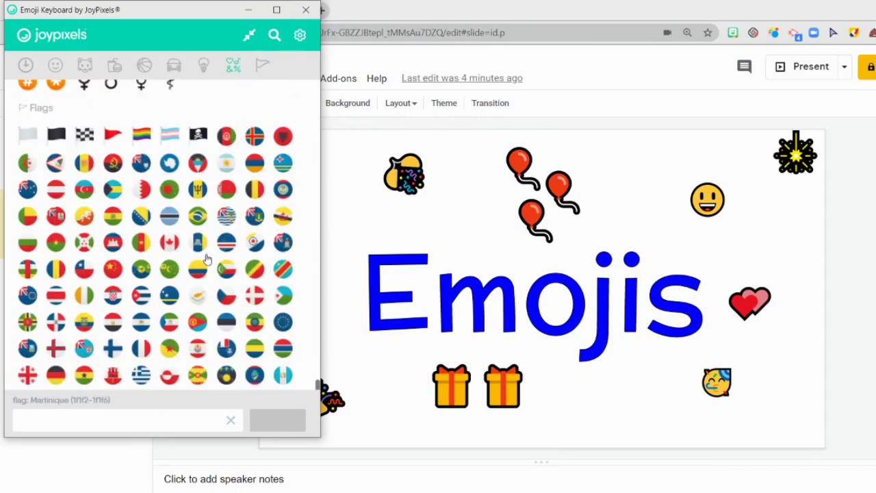
{"action": "scroll", "coordinate": [207, 259], "scroll_direction": "up", "scroll_amount": 3}
{"action": "scroll", "coordinate": [207, 259], "scroll_direction": "up", "scroll_amount": 3}
{"action": "scroll", "coordinate": [206, 259], "scroll_direction": "up", "scroll_amount": 3}
{"action": "scroll", "coordinate": [207, 258], "scroll_direction": "up", "scroll_amount": 3}
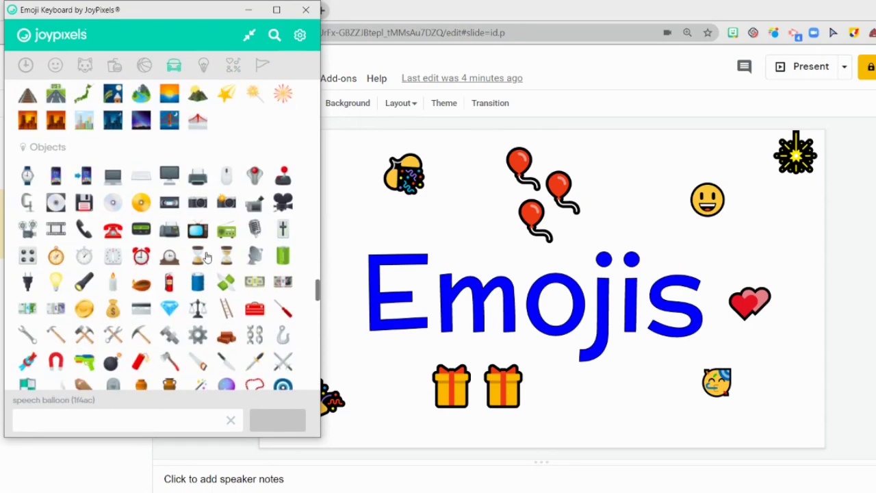
{"action": "scroll", "coordinate": [207, 258], "scroll_direction": "up", "scroll_amount": 3}
{"action": "scroll", "coordinate": [205, 253], "scroll_direction": "up", "scroll_amount": 3}
{"action": "scroll", "coordinate": [202, 248], "scroll_direction": "up", "scroll_amount": 3}
{"action": "scroll", "coordinate": [203, 247], "scroll_direction": "up", "scroll_amount": 3}
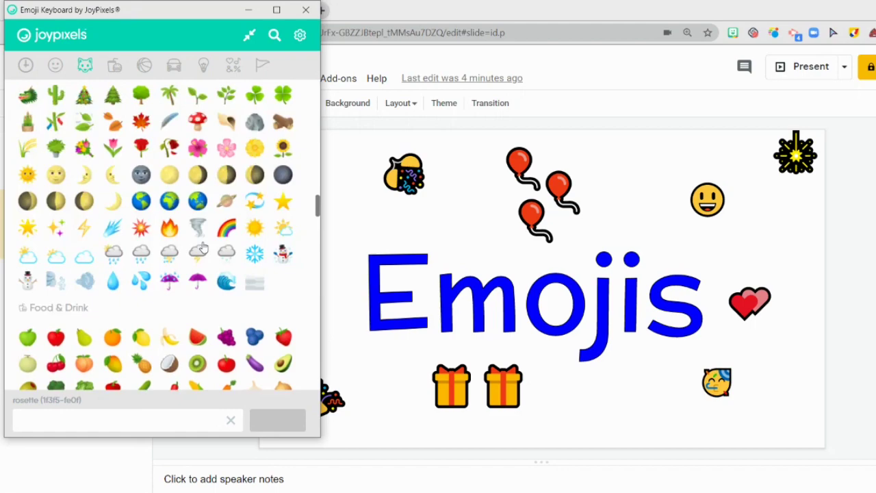
{"action": "scroll", "coordinate": [203, 246], "scroll_direction": "up", "scroll_amount": 3}
{"action": "scroll", "coordinate": [202, 245], "scroll_direction": "up", "scroll_amount": 3}
{"action": "scroll", "coordinate": [201, 242], "scroll_direction": "up", "scroll_amount": 3}
{"action": "scroll", "coordinate": [202, 241], "scroll_direction": "up", "scroll_amount": 3}
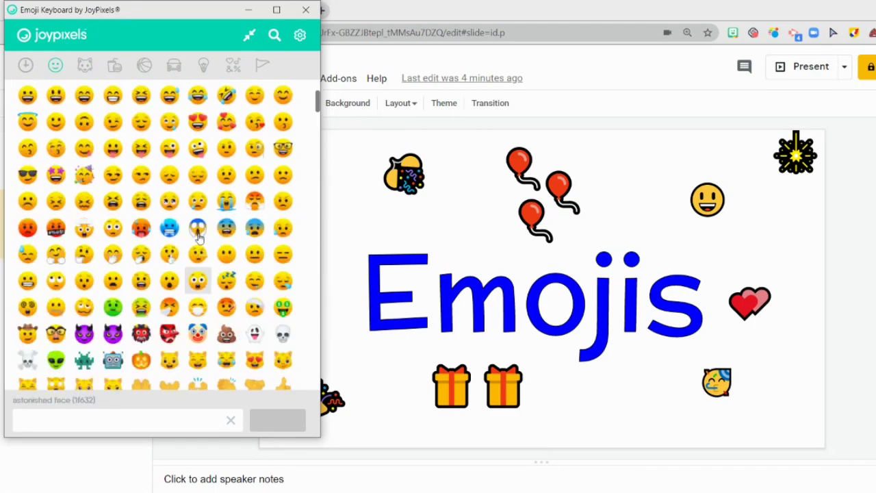
{"action": "scroll", "coordinate": [200, 236], "scroll_direction": "up", "scroll_amount": 3}
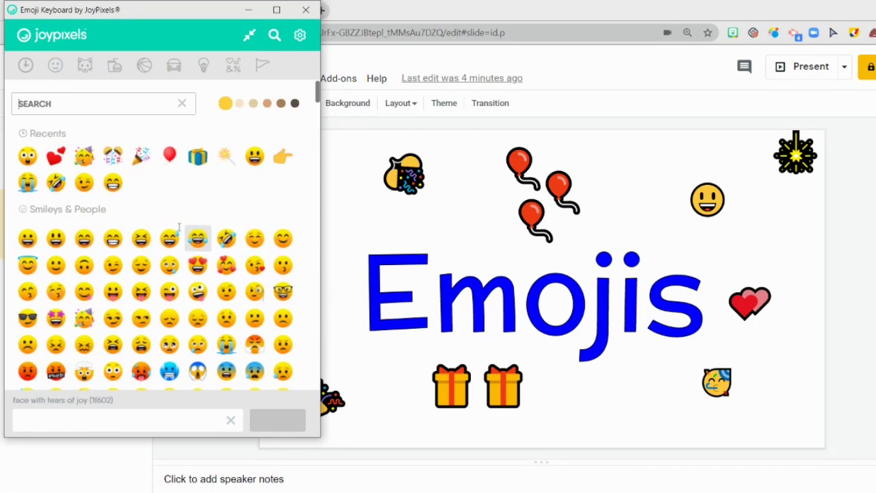
Copy the heart-eyes emoji from JoyPixels and paste it onto the Emojis slide.
{"action": "left_click", "coordinate": [197, 265]}
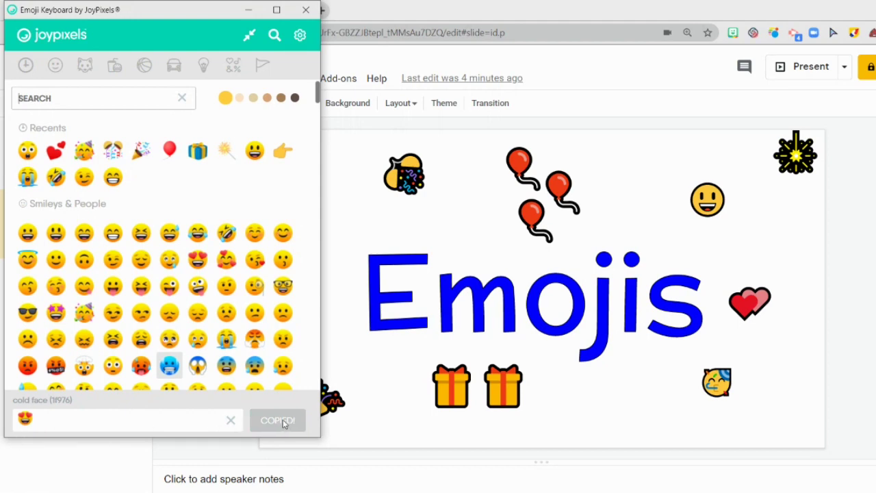
{"action": "left_click", "coordinate": [619, 178]}
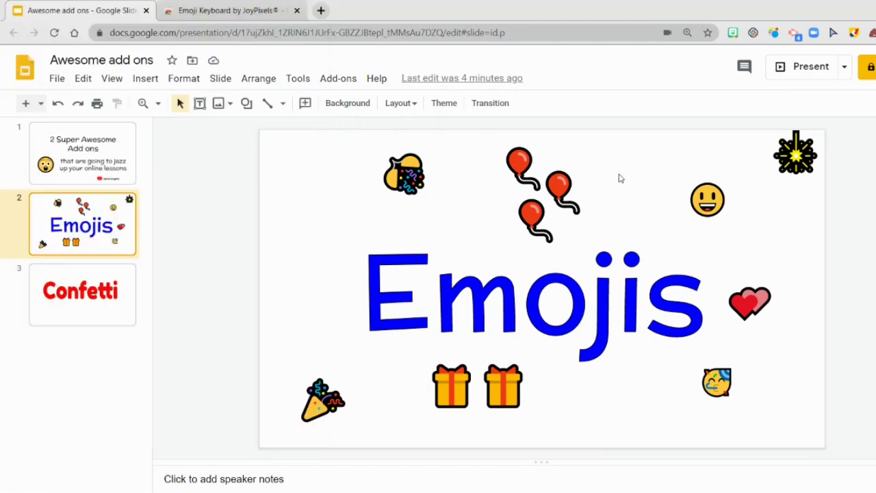
{"action": "right_click", "coordinate": [620, 178]}
{"action": "left_click", "coordinate": [651, 233]}
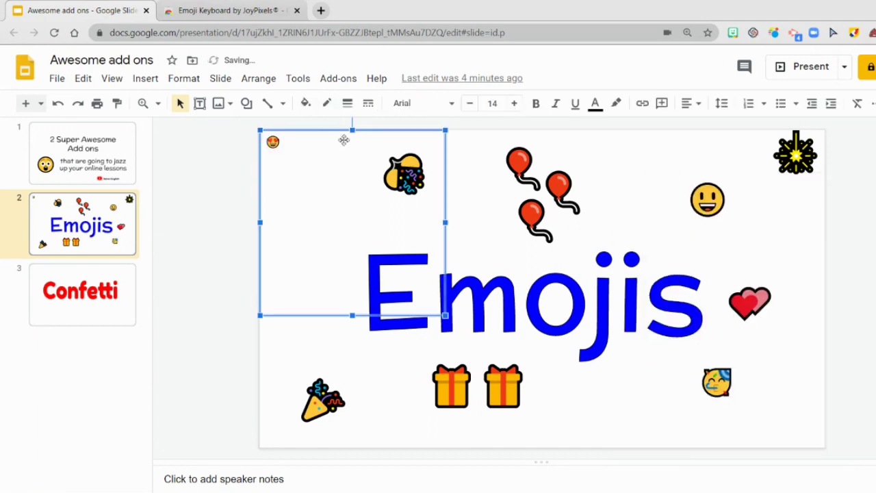
Reposition the emoji box, fit it tightly around the emoji, and set font size 50.
{"action": "left_click_drag", "start_coordinate": [273, 134], "coordinate": [323, 204]}
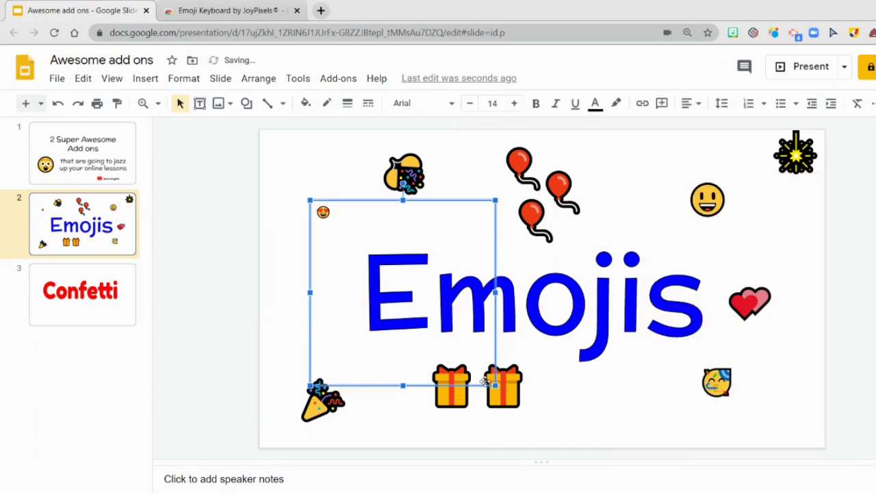
{"action": "left_click_drag", "start_coordinate": [496, 386], "coordinate": [348, 224]}
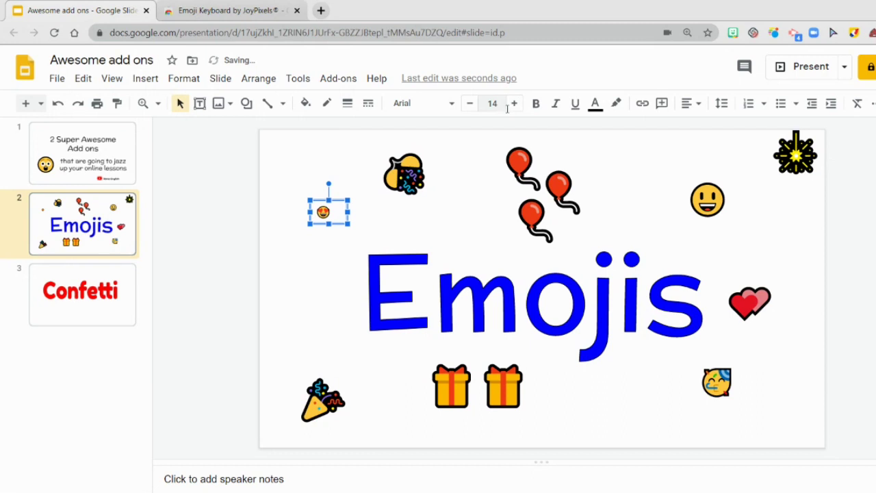
{"action": "left_click", "coordinate": [500, 103]}
{"action": "type", "text": "50"}
{"action": "key", "text": "Return"}
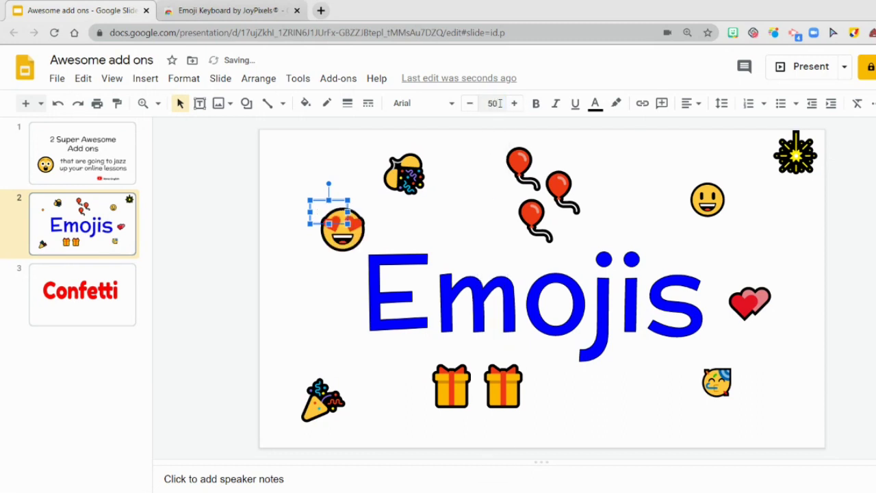
{"action": "left_click", "coordinate": [218, 260]}
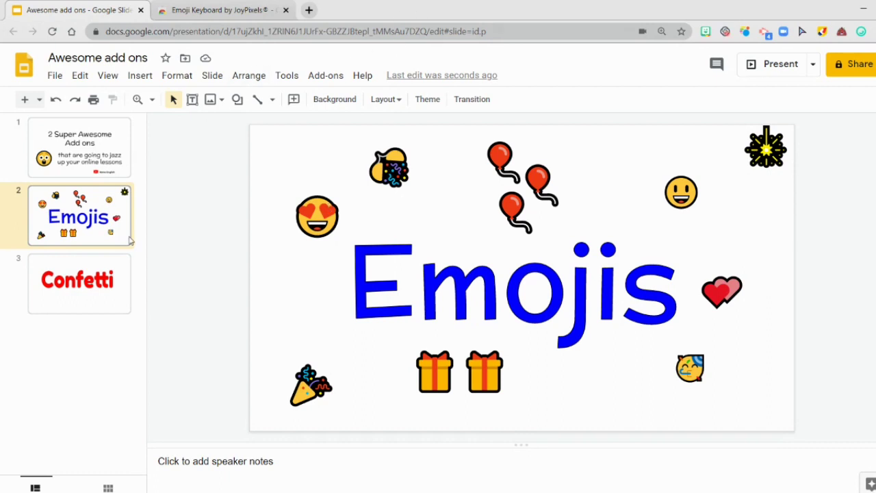
Select the Confetti slide and return to the Web Store's emoji keyboard results.
{"action": "left_click", "coordinate": [89, 291]}
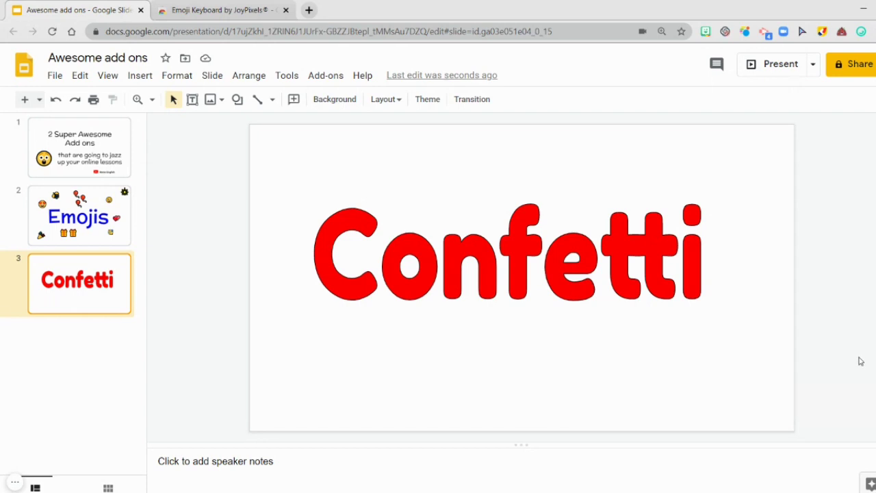
{"action": "left_click", "coordinate": [229, 8]}
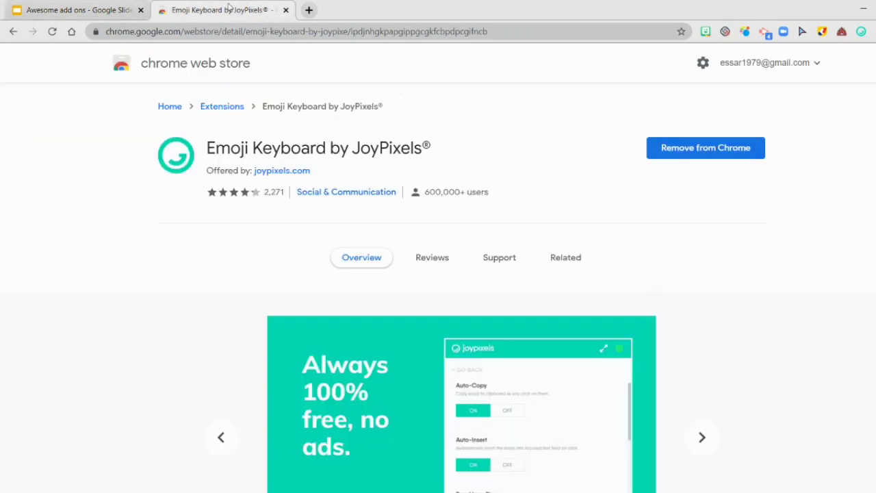
{"action": "left_click", "coordinate": [13, 31]}
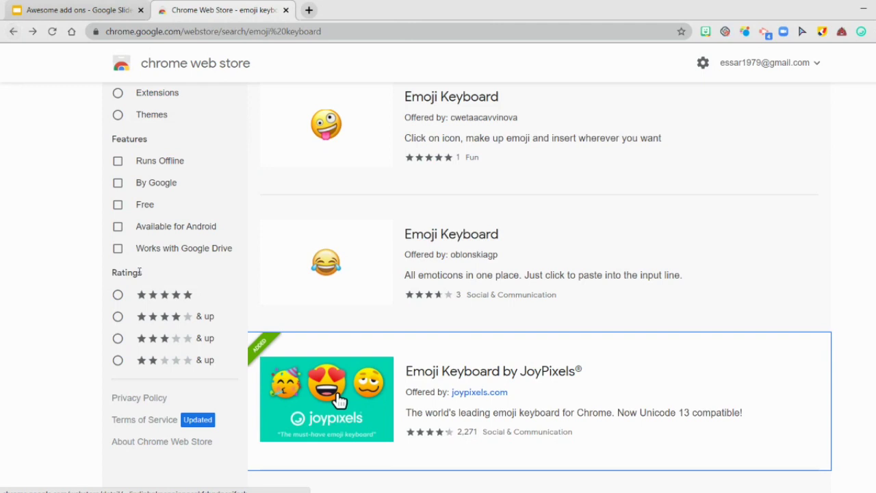
{"action": "scroll", "coordinate": [139, 272], "scroll_direction": "up", "scroll_amount": 1}
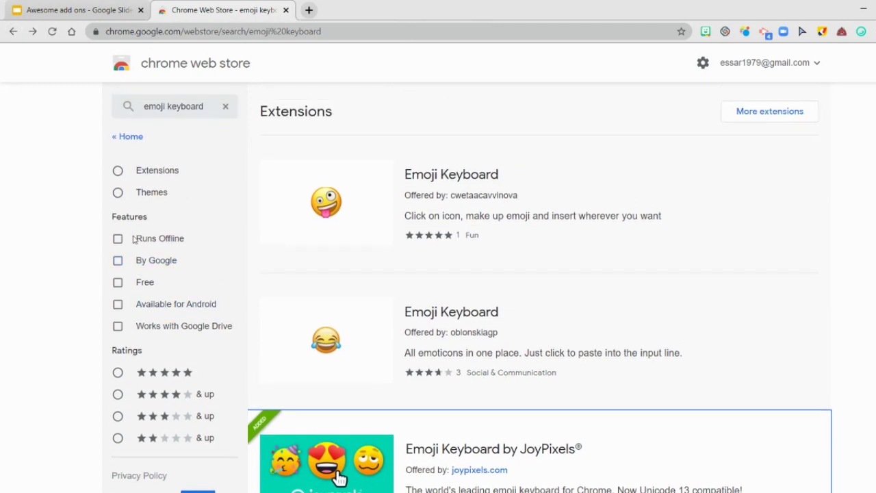
Search the store for 'confetti' and open the first Confetti! extension listing.
{"action": "left_click", "coordinate": [227, 107]}
{"action": "type", "text": "c"}
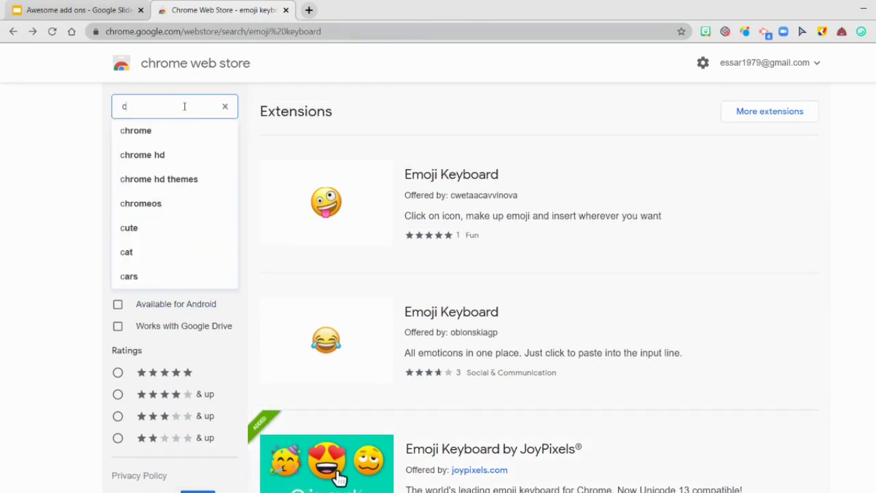
{"action": "type", "text": "on"}
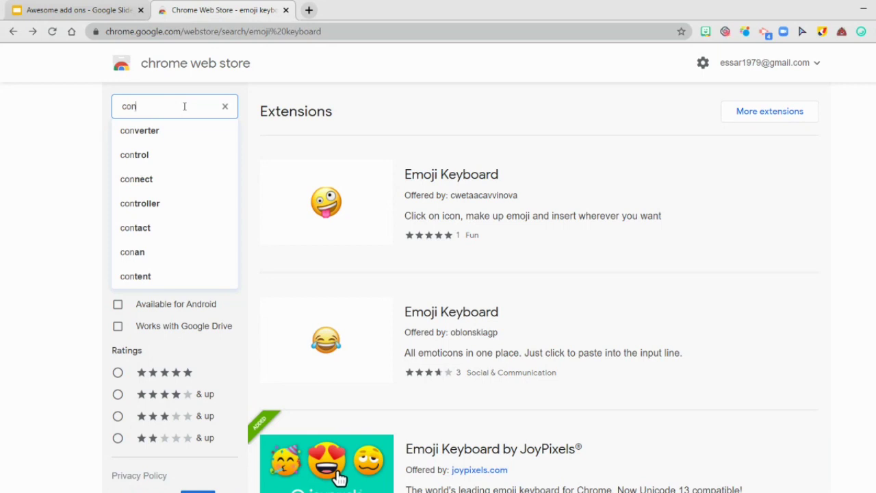
{"action": "type", "text": "fetti"}
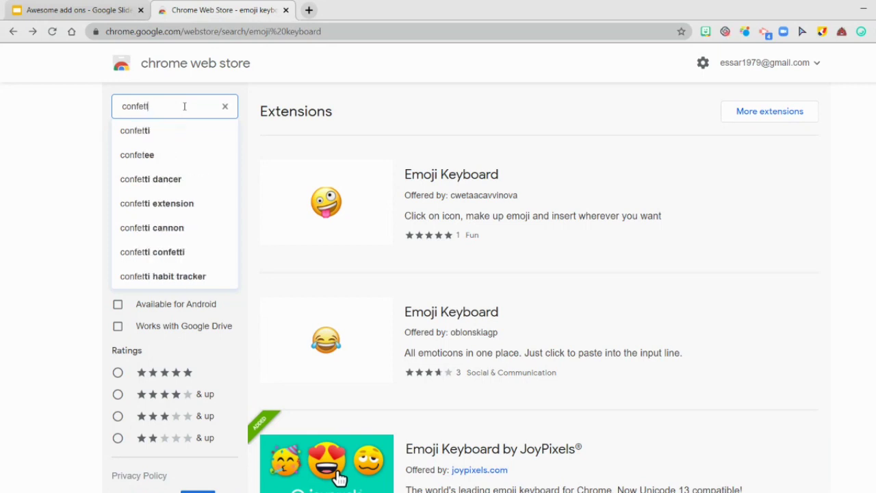
{"action": "key", "text": "Return"}
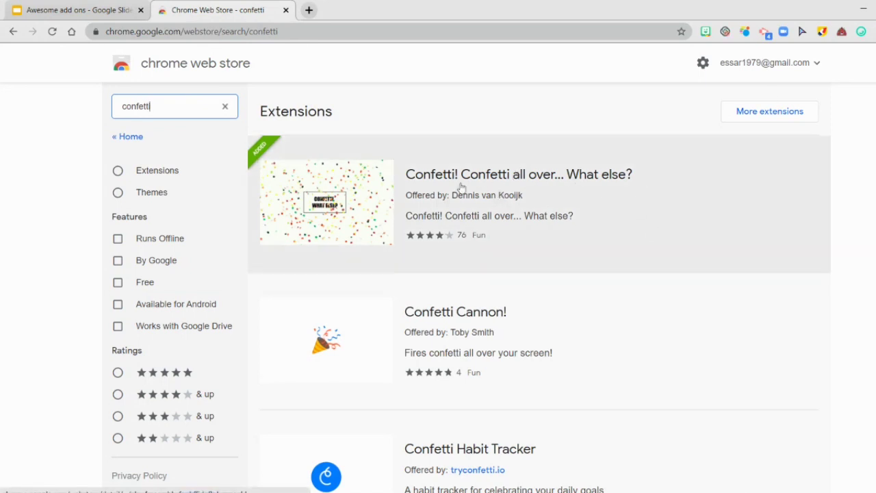
{"action": "left_click", "coordinate": [303, 180]}
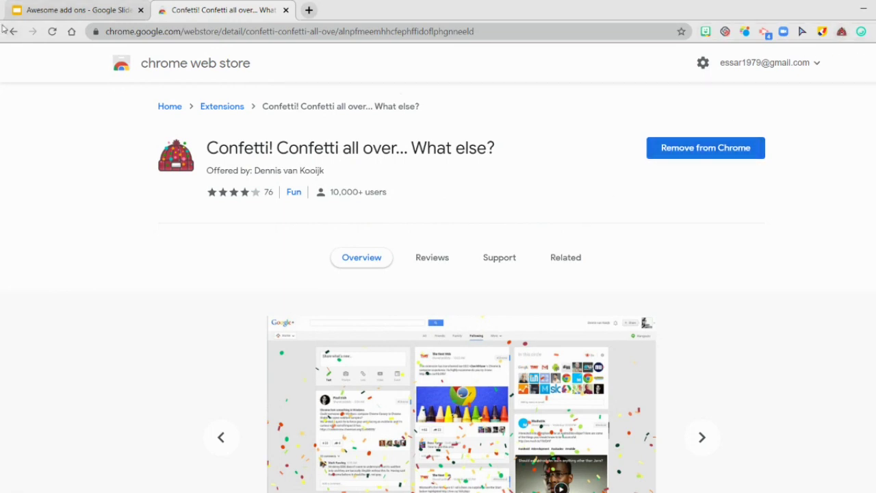
Switch back to the Awesome add ons presentation tab showing the Confetti slide.
{"action": "left_click", "coordinate": [28, 11]}
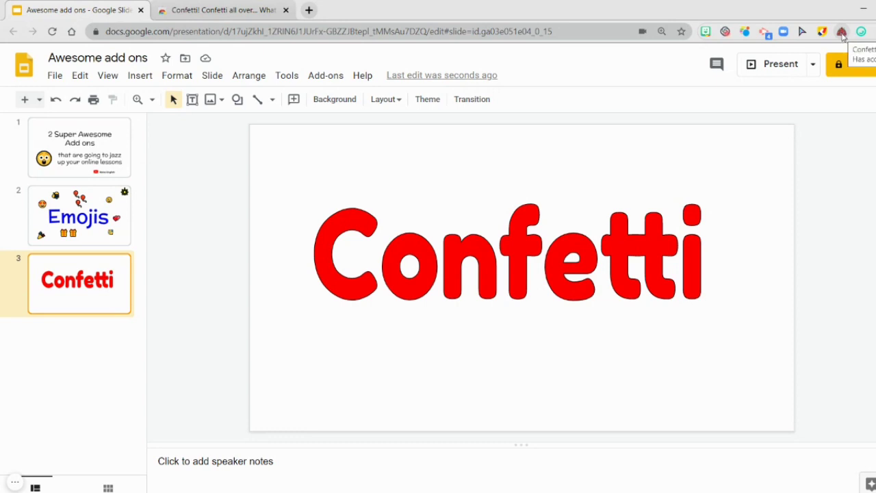
Fire four confetti bursts over the Confetti slide using the Confetti extension toolbar icon.
{"action": "left_click", "coordinate": [843, 32]}
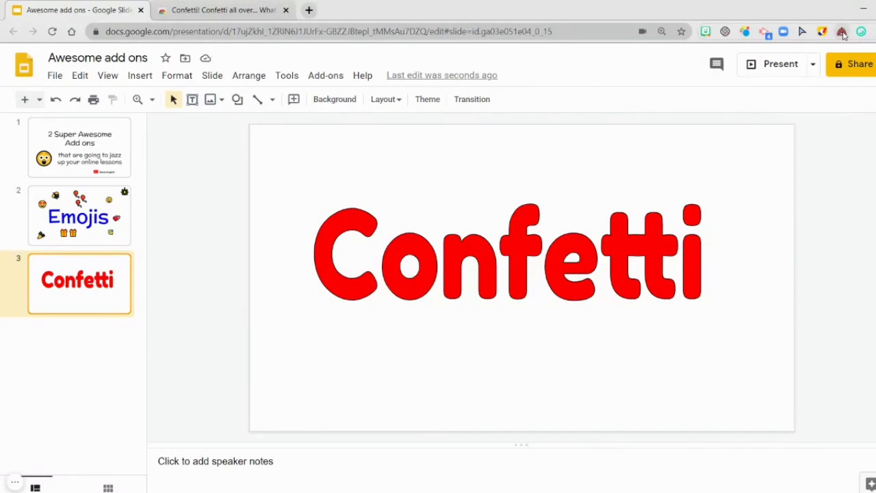
{"action": "left_click", "coordinate": [842, 32]}
{"action": "left_click", "coordinate": [841, 32]}
{"action": "left_click", "coordinate": [841, 32]}
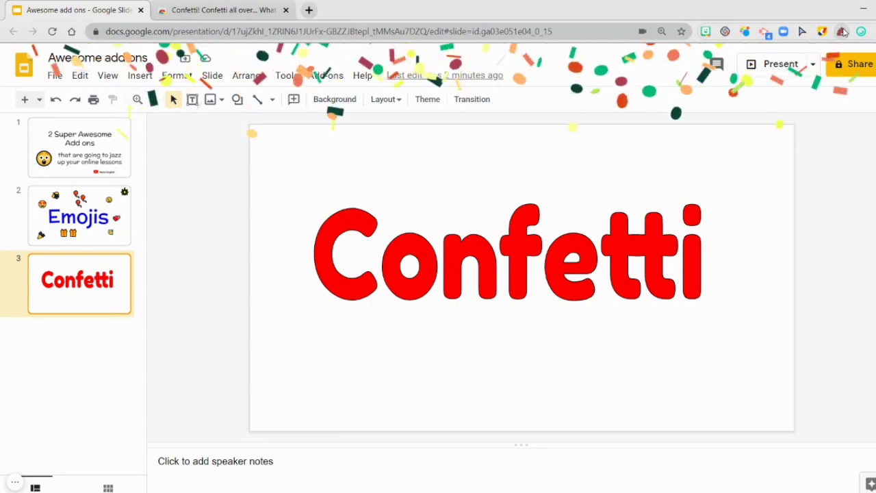